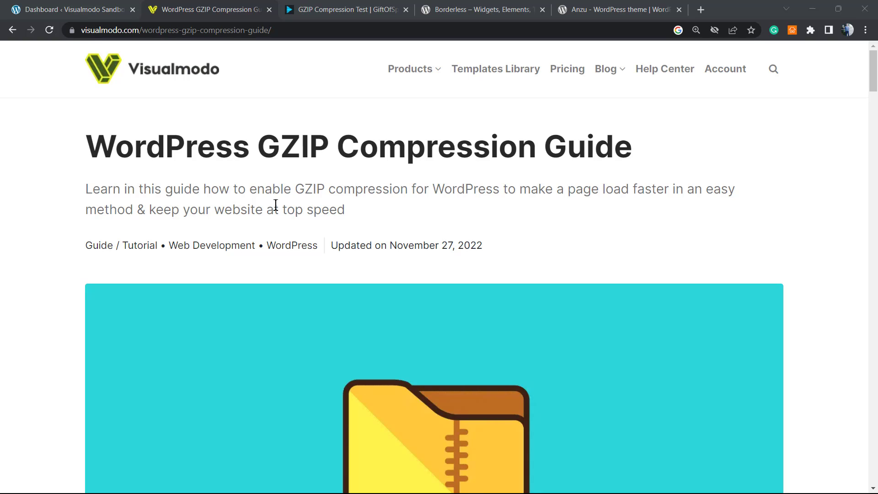
Highlight the word 'GZIP' in the Visualmodo guide title.
{"action": "double_click", "coordinate": [285, 148]}
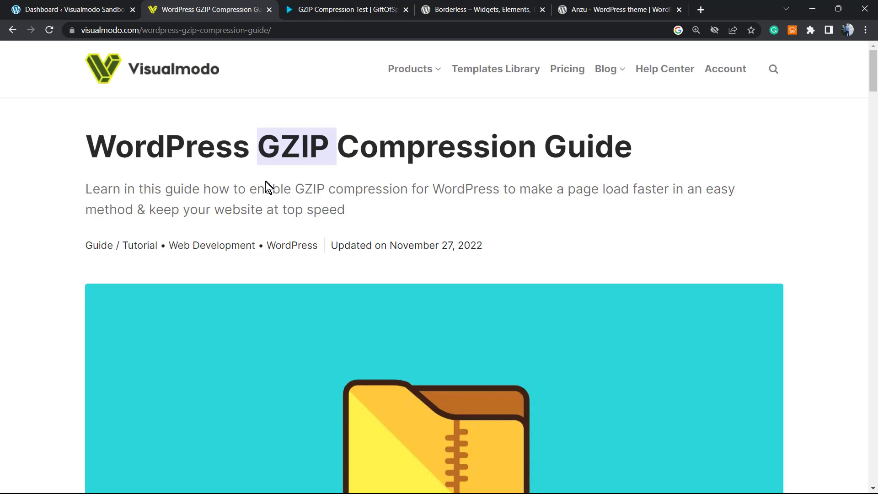
Glance at the GiftOfSpeed test tab, clear the highlight, and return to the GZIP guide.
{"action": "left_click", "coordinate": [345, 7]}
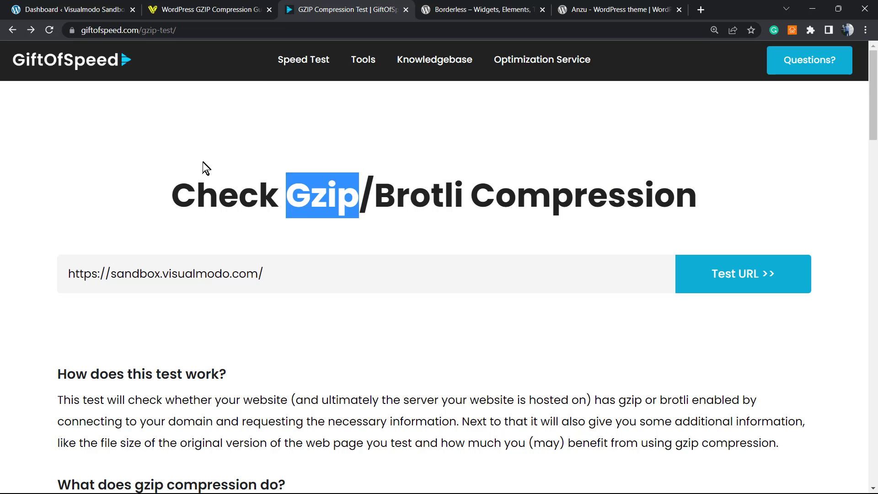
{"action": "left_click", "coordinate": [203, 180]}
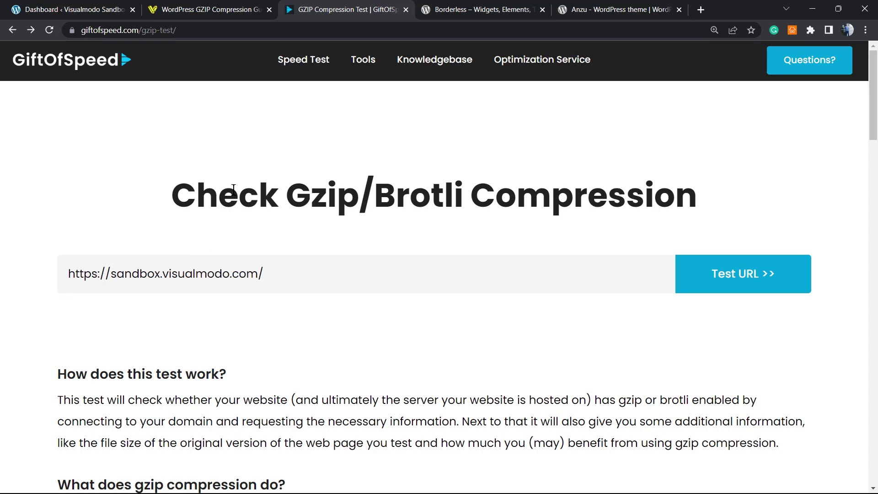
{"action": "left_click", "coordinate": [213, 6]}
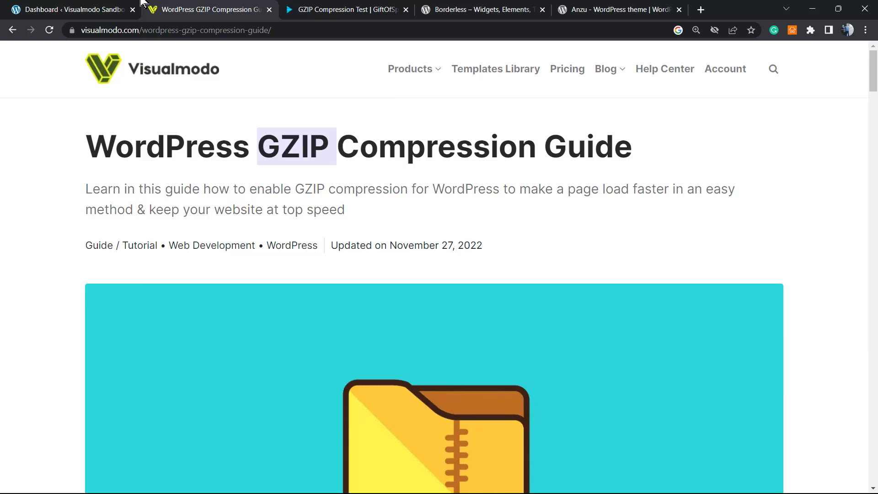
Switch to the Visualmodo Sandbox WordPress dashboard tab.
{"action": "left_click", "coordinate": [88, 9]}
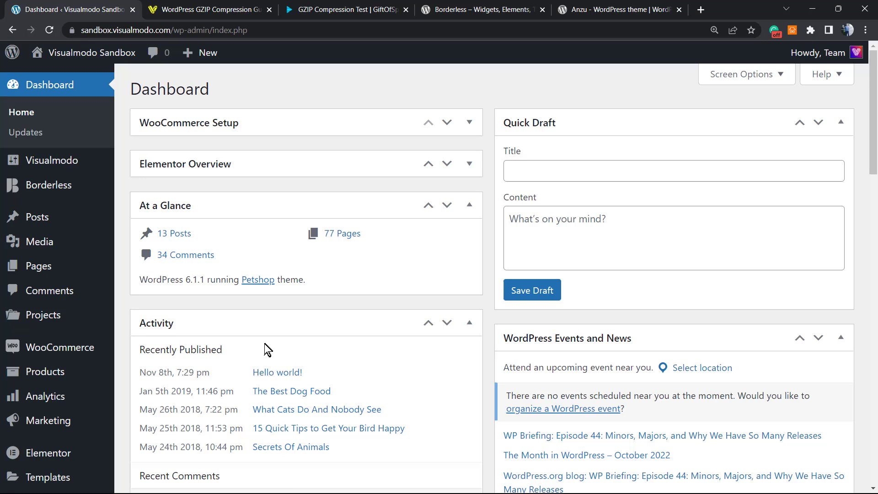
{"action": "scroll", "coordinate": [202, 284], "scroll_direction": "down", "scroll_amount": 3}
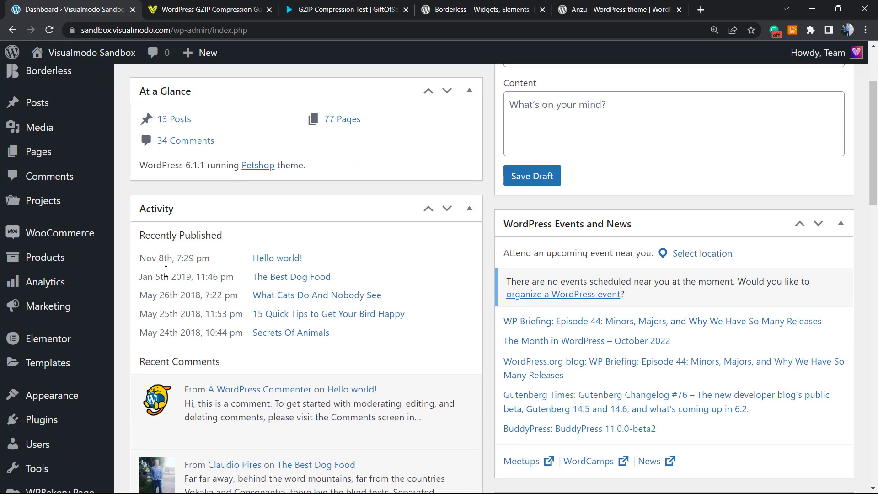
{"action": "mouse_move", "coordinate": [41, 363]}
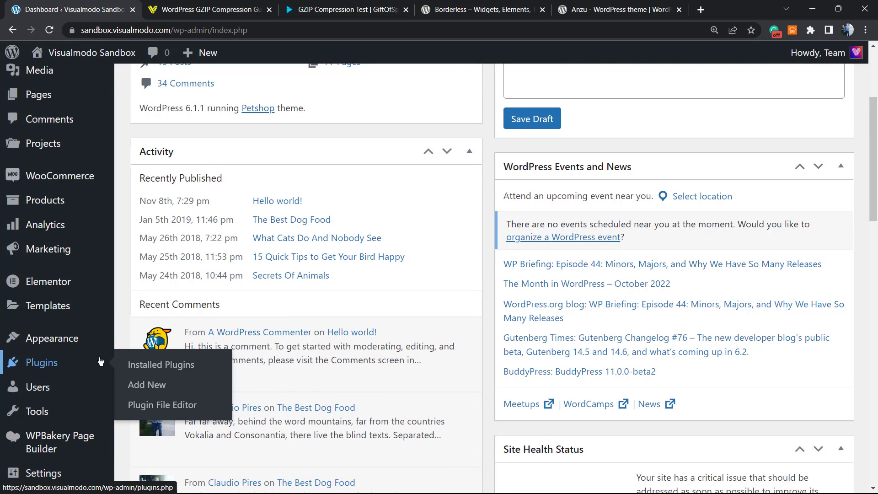
Search the plugin directory for 'cache' and install WP Super Cache.
{"action": "left_click", "coordinate": [165, 390]}
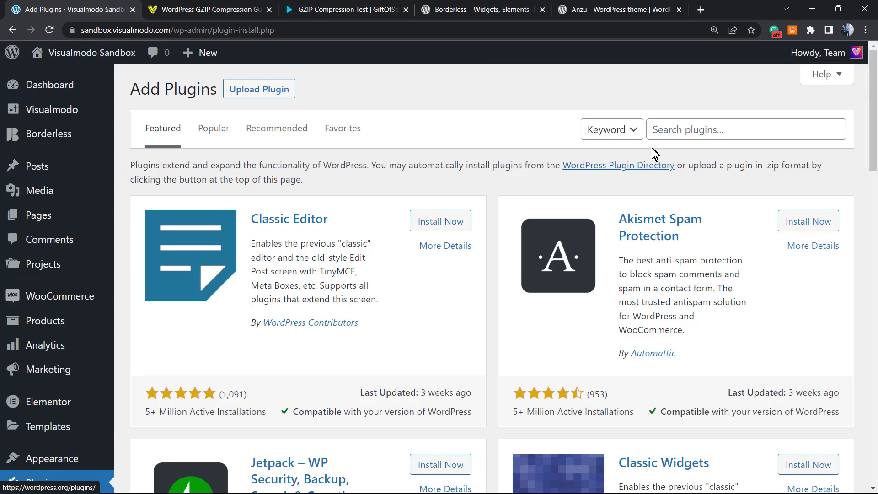
{"action": "left_click", "coordinate": [684, 135]}
{"action": "type", "text": "cach"}
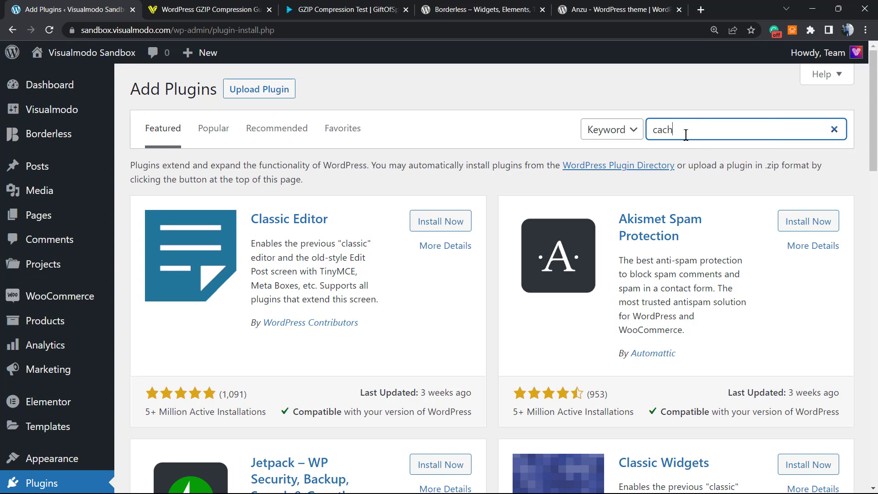
{"action": "type", "text": "e"}
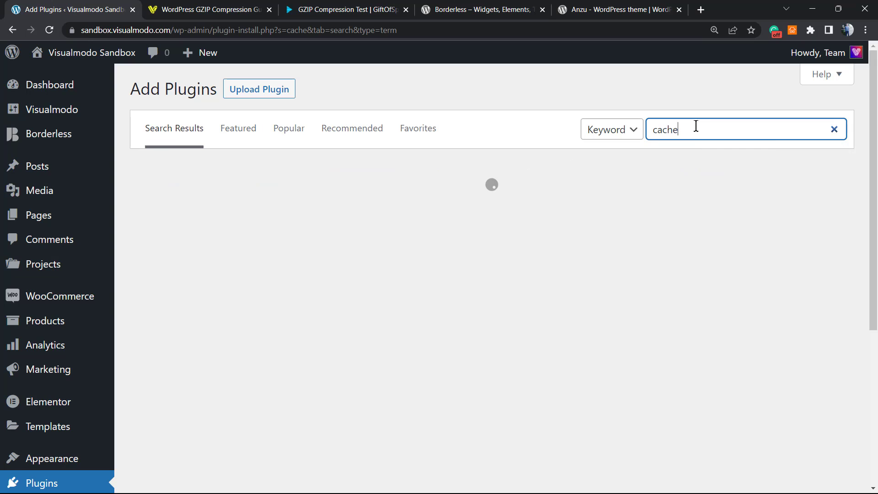
{"action": "scroll", "coordinate": [473, 244], "scroll_direction": "down", "scroll_amount": 1}
{"action": "scroll", "coordinate": [471, 239], "scroll_direction": "down", "scroll_amount": 2}
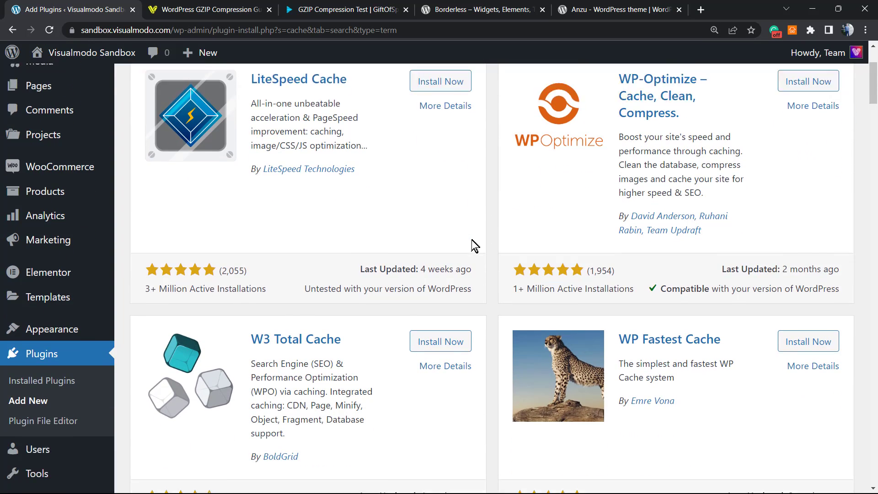
{"action": "scroll", "coordinate": [471, 240], "scroll_direction": "down", "scroll_amount": 1}
{"action": "scroll", "coordinate": [466, 242], "scroll_direction": "down", "scroll_amount": 1}
{"action": "scroll", "coordinate": [450, 241], "scroll_direction": "down", "scroll_amount": 1}
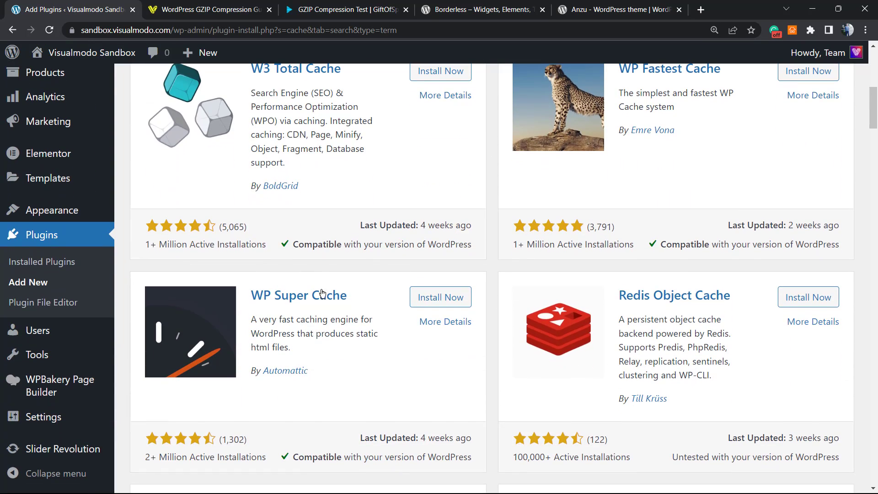
{"action": "mouse_move", "coordinate": [361, 302]}
{"action": "left_mouse_down"}
{"action": "mouse_move", "coordinate": [309, 302]}
{"action": "mouse_move", "coordinate": [367, 306]}
{"action": "left_mouse_up"}
{"action": "left_click", "coordinate": [458, 297]}
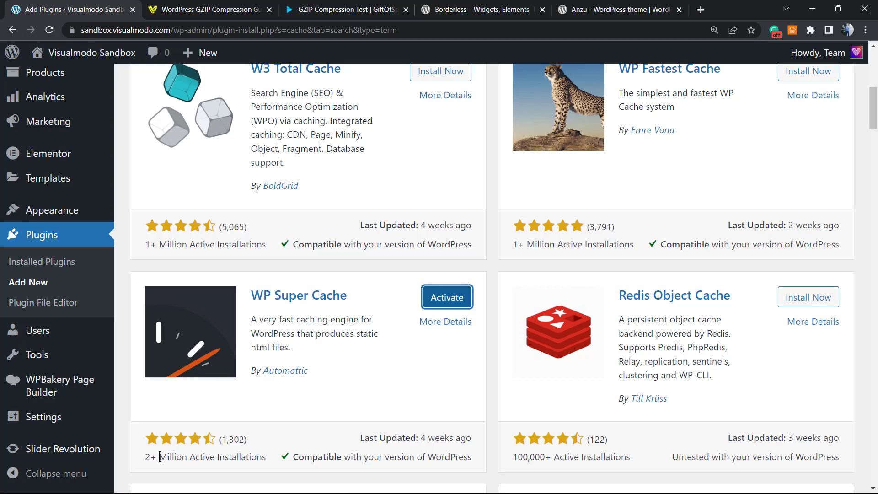
Activate WP Super Cache, then go to Settings > WP Super Cache.
{"action": "left_click", "coordinate": [462, 304]}
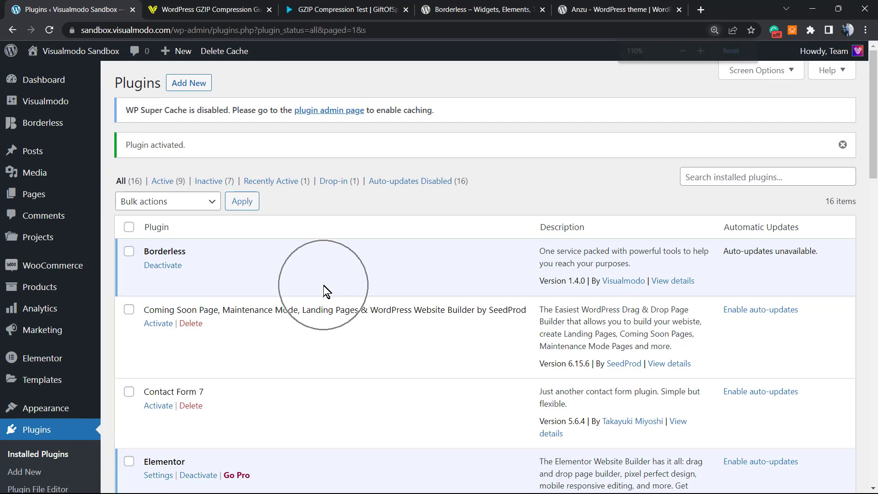
{"action": "scroll", "coordinate": [324, 285], "scroll_direction": "down", "scroll_amount": 2}
{"action": "scroll", "coordinate": [314, 300], "scroll_direction": "down", "scroll_amount": 1}
{"action": "scroll", "coordinate": [313, 300], "scroll_direction": "down", "scroll_amount": 2}
{"action": "scroll", "coordinate": [313, 300], "scroll_direction": "down", "scroll_amount": 3}
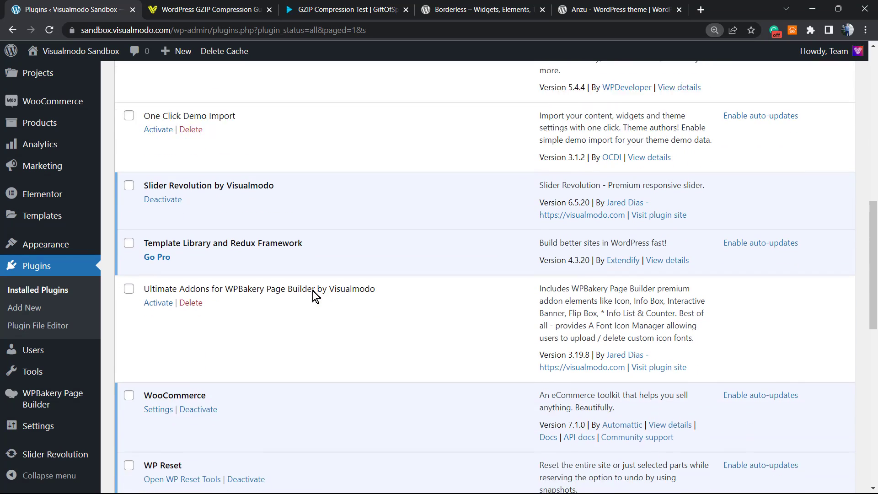
{"action": "scroll", "coordinate": [310, 288], "scroll_direction": "down", "scroll_amount": 2}
{"action": "scroll", "coordinate": [308, 284], "scroll_direction": "down", "scroll_amount": 3}
{"action": "scroll", "coordinate": [227, 254], "scroll_direction": "up", "scroll_amount": 1}
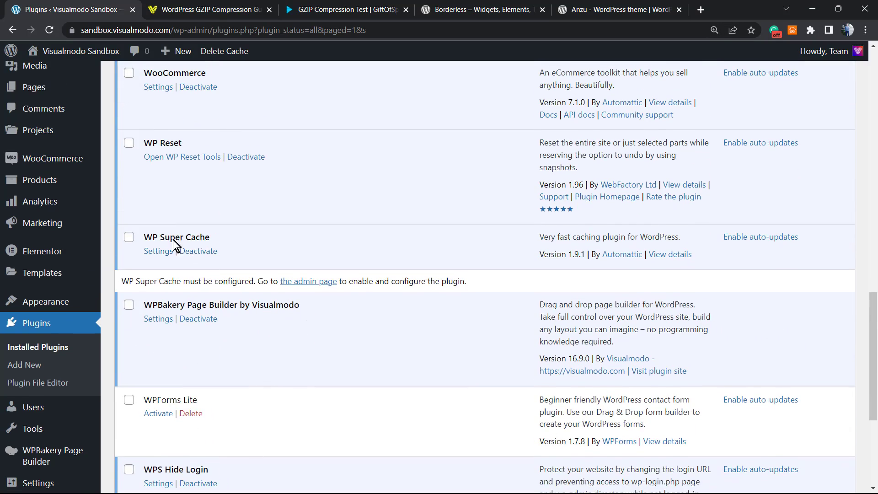
{"action": "left_click_drag", "start_coordinate": [210, 237], "coordinate": [151, 237]}
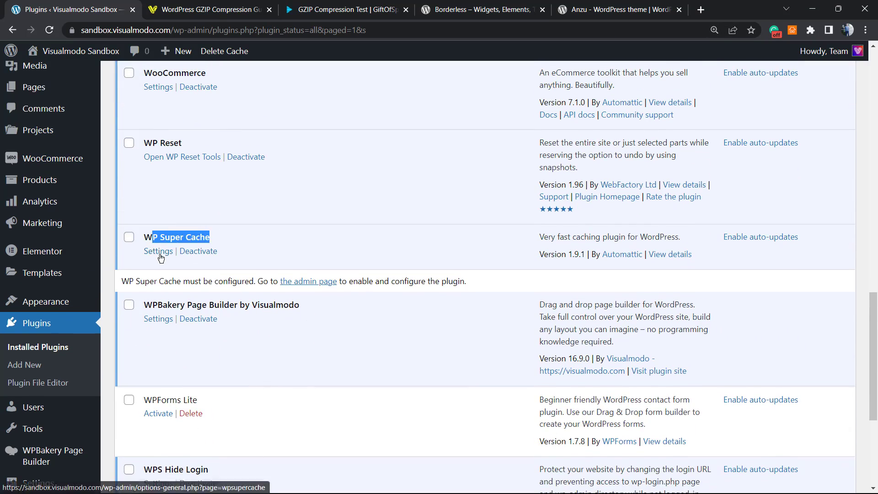
{"action": "scroll", "coordinate": [83, 388], "scroll_direction": "down", "scroll_amount": 1}
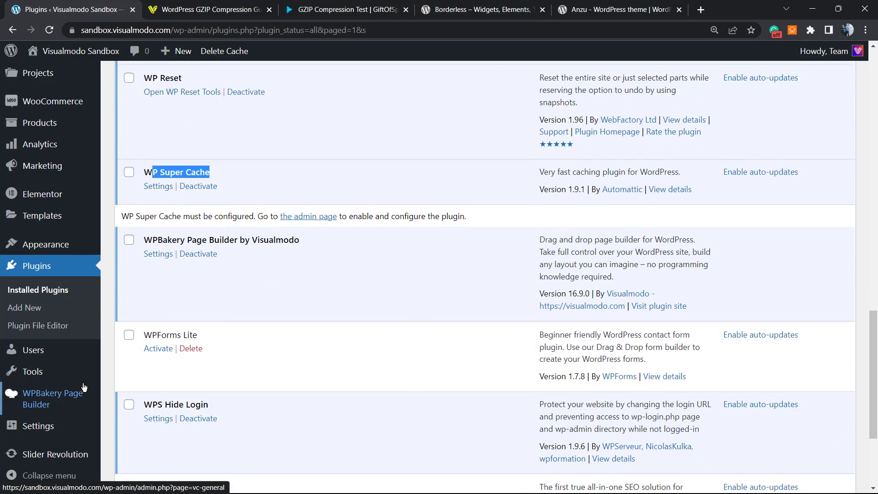
{"action": "scroll", "coordinate": [82, 387], "scroll_direction": "down", "scroll_amount": 2}
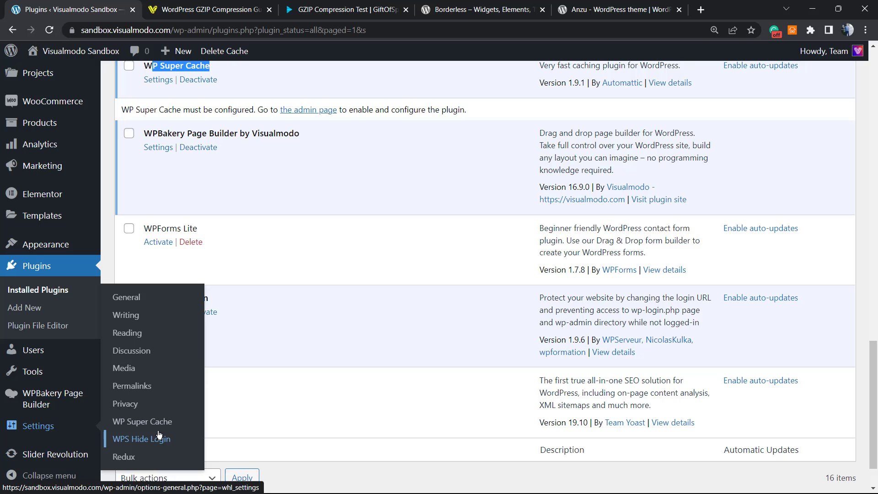
{"action": "left_click", "coordinate": [144, 421]}
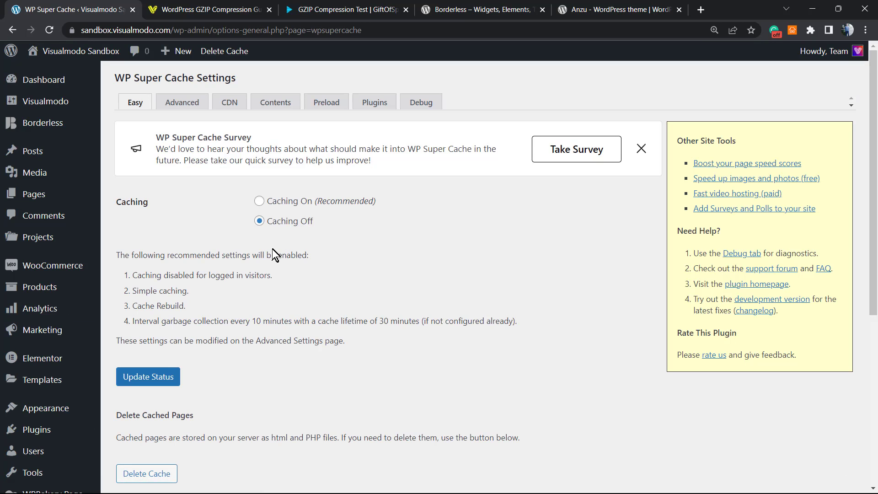
Select Caching On on the Easy tab, save the status, and zoom the page in.
{"action": "left_click", "coordinate": [289, 203]}
{"action": "left_click", "coordinate": [167, 374]}
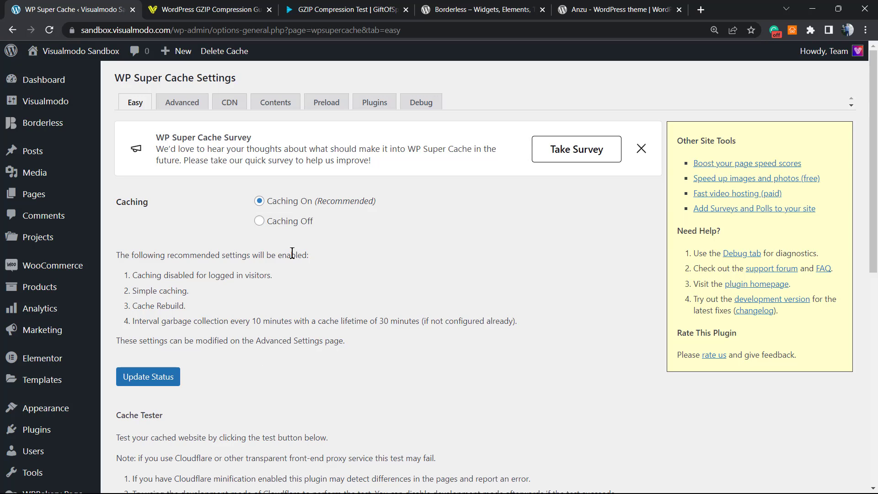
{"action": "scroll", "coordinate": [165, 265], "scroll_direction": "down", "scroll_amount": 3}
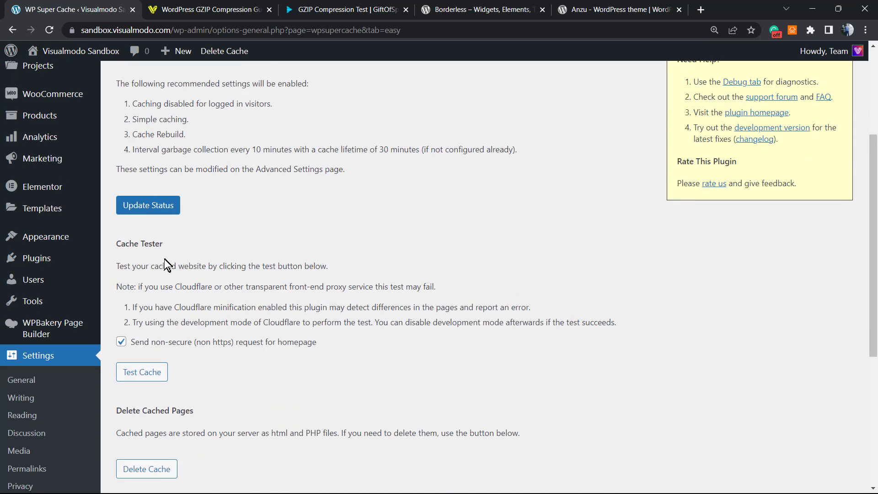
{"action": "scroll", "coordinate": [165, 264], "scroll_direction": "down", "scroll_amount": 2}
{"action": "scroll", "coordinate": [182, 263], "scroll_direction": "up", "scroll_amount": 5}
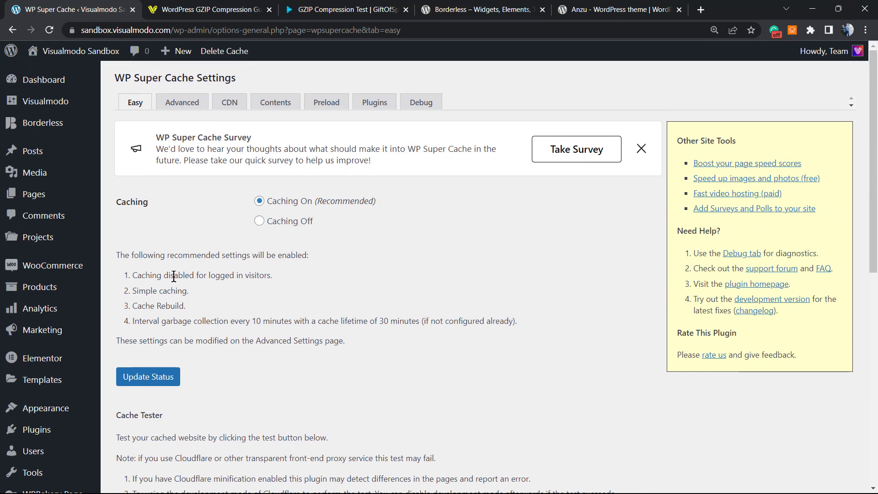
{"action": "left_click", "coordinate": [149, 378]}
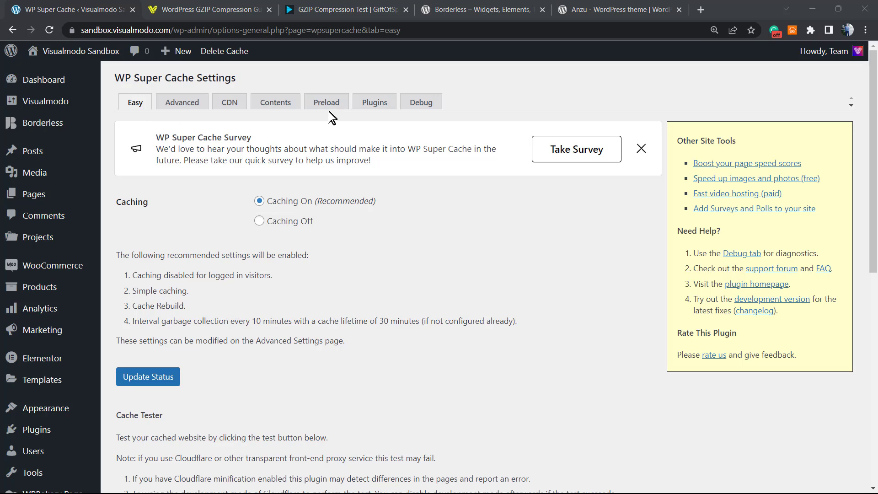
{"action": "key", "text": "ctrl+plus"}
{"action": "key", "text": "ctrl+plus"}
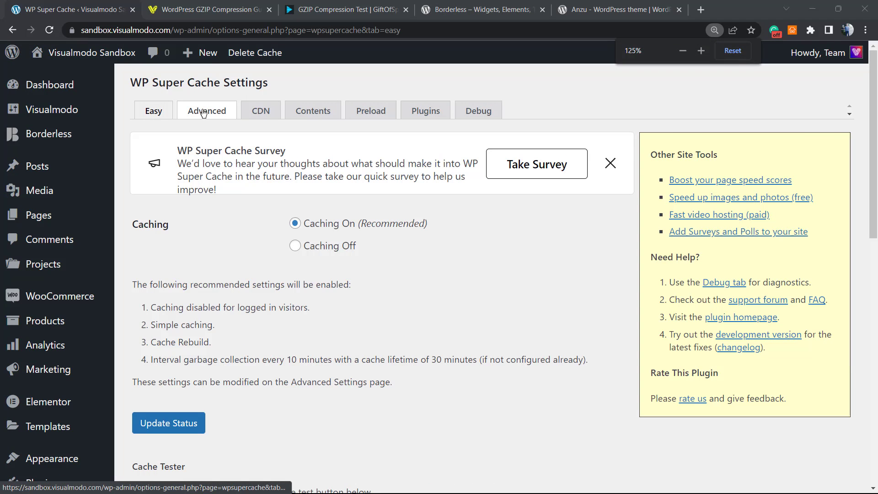
On the Advanced tab, read the page compression option and its warning.
{"action": "left_click", "coordinate": [204, 114]}
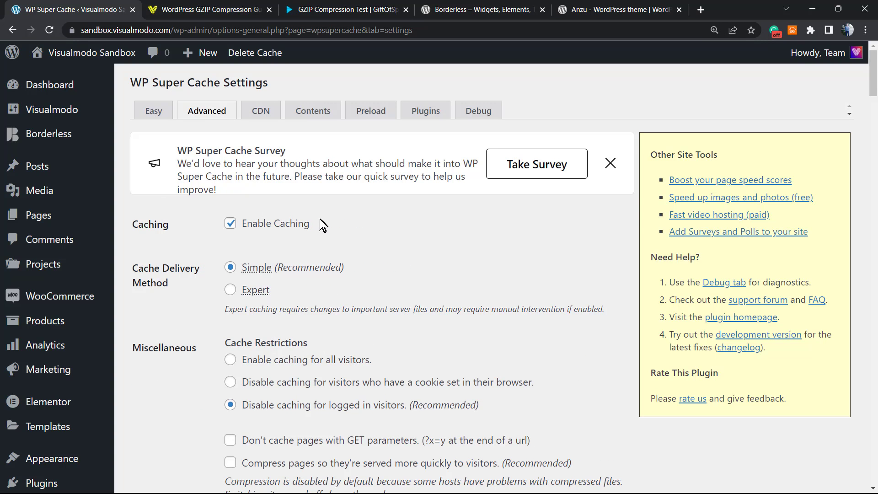
{"action": "scroll", "coordinate": [320, 219], "scroll_direction": "down", "scroll_amount": 2}
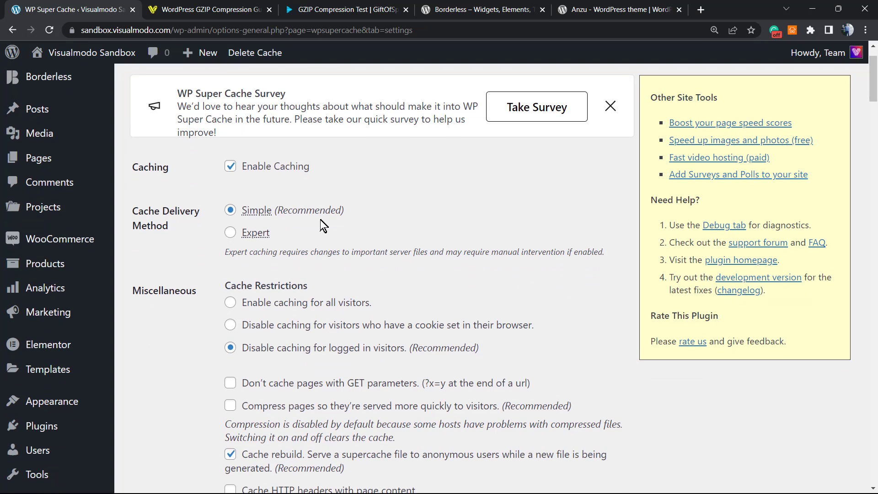
{"action": "scroll", "coordinate": [305, 255], "scroll_direction": "down", "scroll_amount": 1}
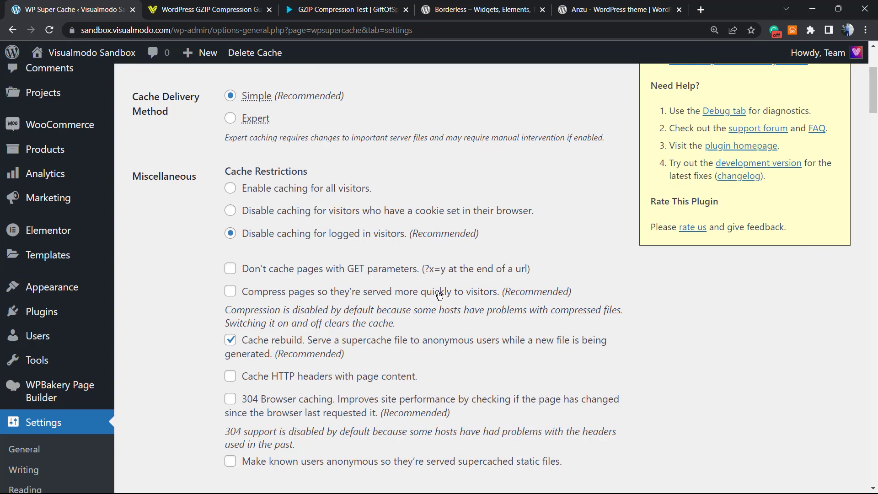
{"action": "left_click_drag", "start_coordinate": [613, 298], "coordinate": [416, 297]}
{"action": "left_click", "coordinate": [362, 306]}
{"action": "double_click", "coordinate": [275, 313]}
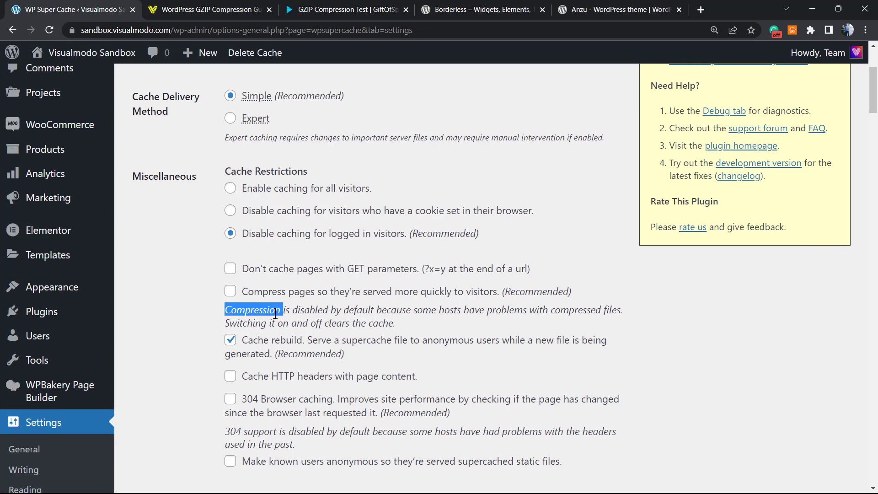
{"action": "triple_click", "coordinate": [303, 312]}
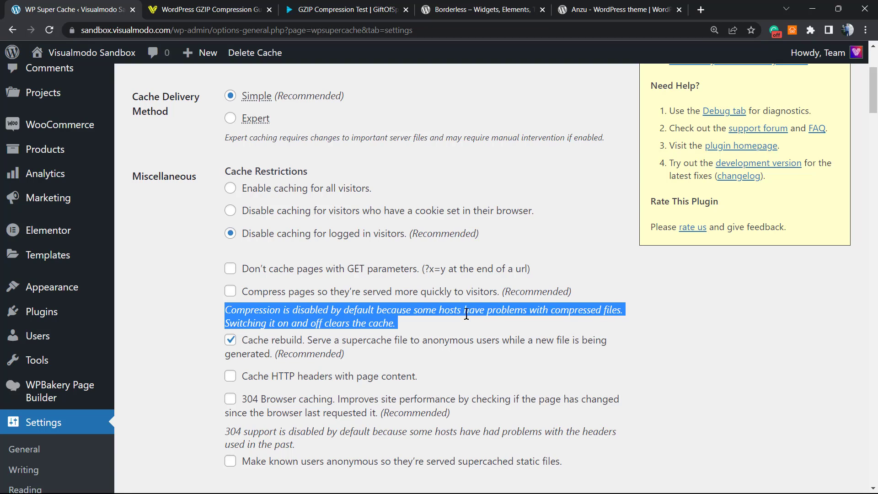
{"action": "double_click", "coordinate": [258, 314]}
{"action": "triple_click", "coordinate": [252, 319]}
Check 'Compress pages so they're served more quickly to visitors' and save with Update Status.
{"action": "left_click", "coordinate": [230, 292]}
{"action": "left_click", "coordinate": [205, 296]}
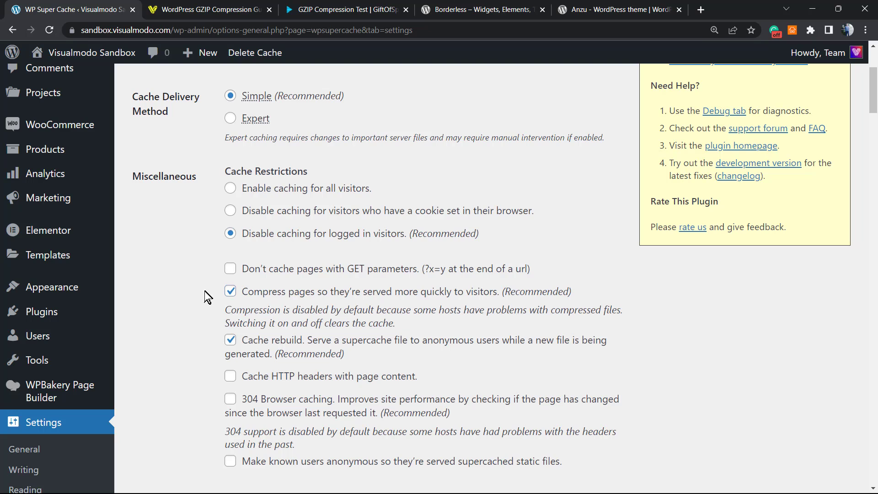
{"action": "triple_click", "coordinate": [264, 292]}
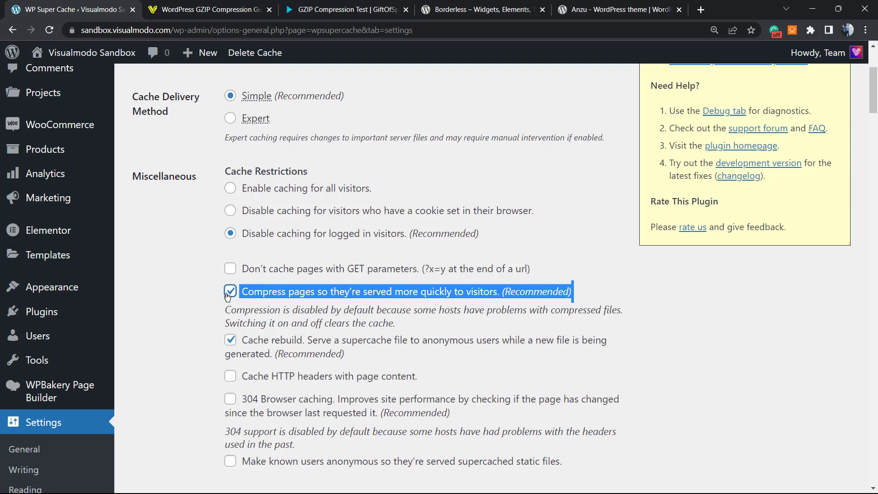
{"action": "scroll", "coordinate": [199, 302], "scroll_direction": "down", "scroll_amount": 2}
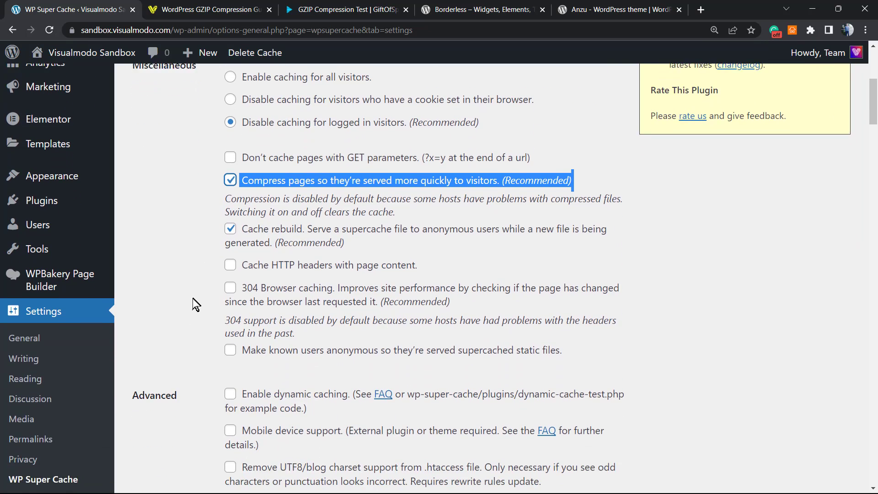
{"action": "scroll", "coordinate": [192, 304], "scroll_direction": "down", "scroll_amount": 1}
{"action": "scroll", "coordinate": [190, 297], "scroll_direction": "down", "scroll_amount": 2}
{"action": "scroll", "coordinate": [188, 295], "scroll_direction": "down", "scroll_amount": 3}
{"action": "scroll", "coordinate": [185, 299], "scroll_direction": "down", "scroll_amount": 3}
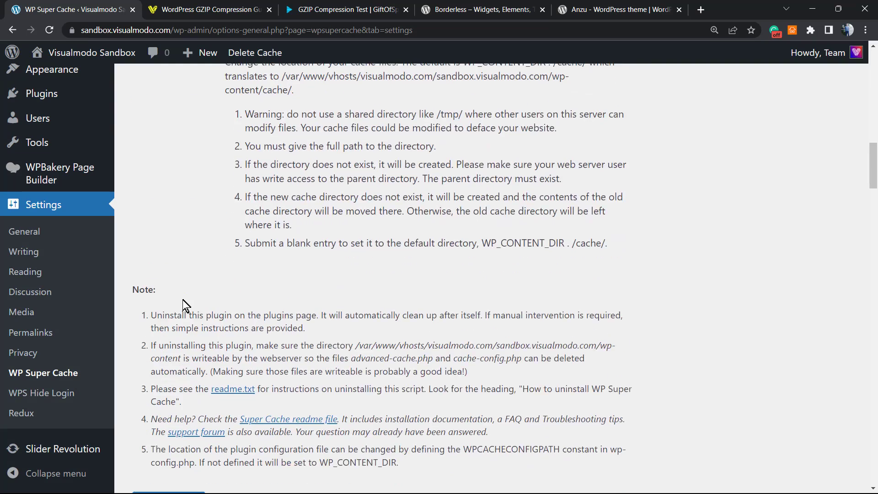
{"action": "scroll", "coordinate": [183, 299], "scroll_direction": "down", "scroll_amount": 4}
{"action": "scroll", "coordinate": [172, 302], "scroll_direction": "down", "scroll_amount": 1}
{"action": "left_click", "coordinate": [165, 218]}
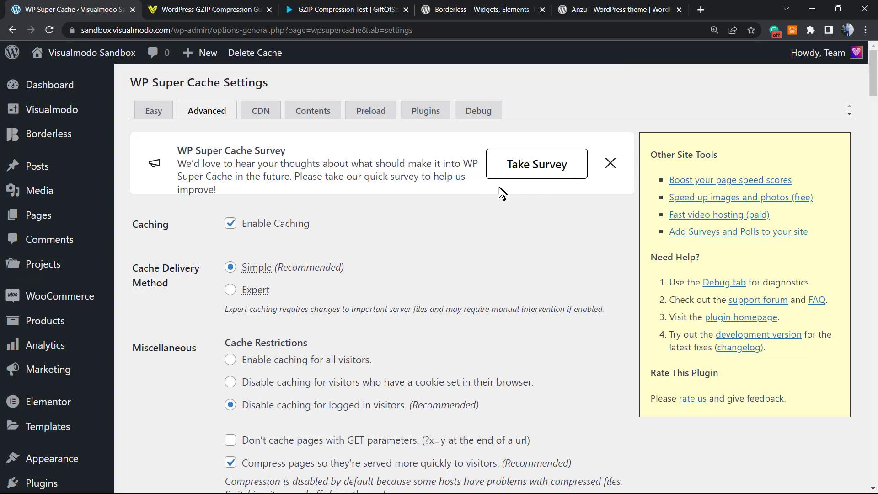
Test sandbox.visualmodo.com on GiftOfSpeed, confirm Gzip at 85.84%, then return to the guide.
{"action": "left_click", "coordinate": [344, 9]}
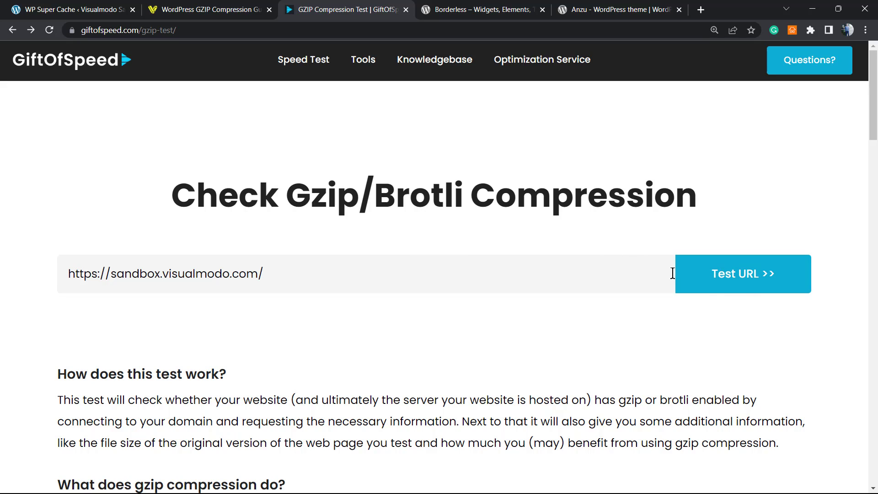
{"action": "left_click", "coordinate": [721, 279]}
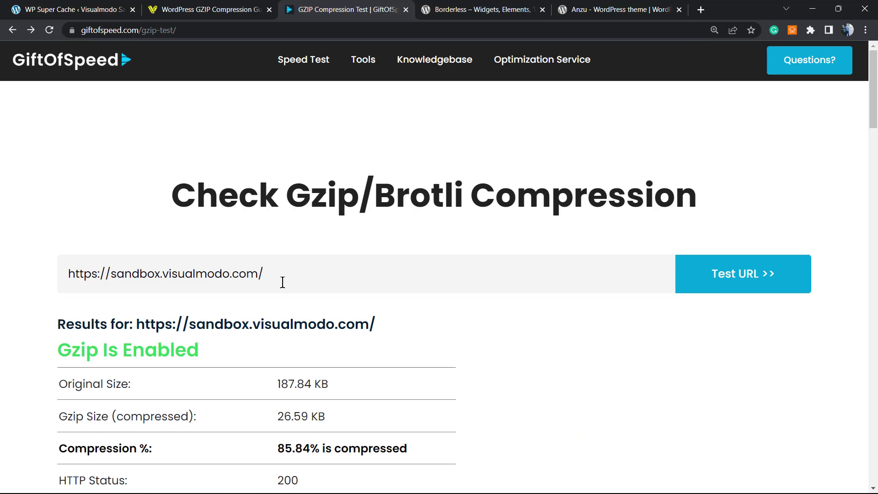
{"action": "scroll", "coordinate": [227, 268], "scroll_direction": "down", "scroll_amount": 1}
{"action": "mouse_move", "coordinate": [57, 292]}
{"action": "left_mouse_down"}
{"action": "mouse_move", "coordinate": [251, 300]}
{"action": "mouse_move", "coordinate": [231, 308]}
{"action": "left_mouse_up"}
{"action": "scroll", "coordinate": [226, 299], "scroll_direction": "up", "scroll_amount": 1}
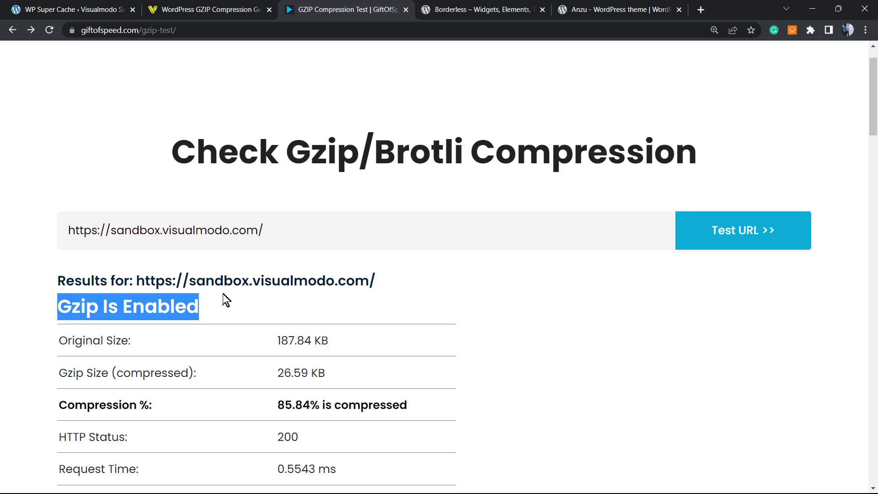
{"action": "left_click_drag", "start_coordinate": [277, 448], "coordinate": [444, 446]}
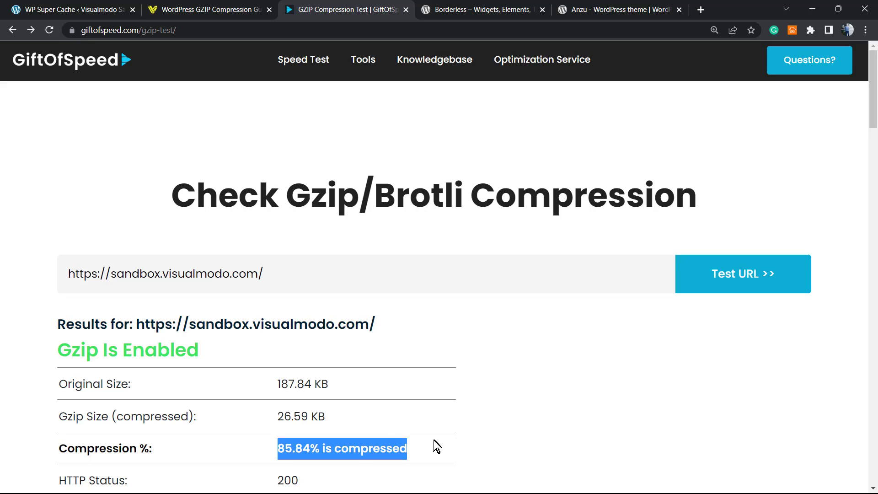
{"action": "left_click", "coordinate": [387, 445]}
{"action": "scroll", "coordinate": [349, 409], "scroll_direction": "down", "scroll_amount": 2}
{"action": "scroll", "coordinate": [336, 401], "scroll_direction": "up", "scroll_amount": 1}
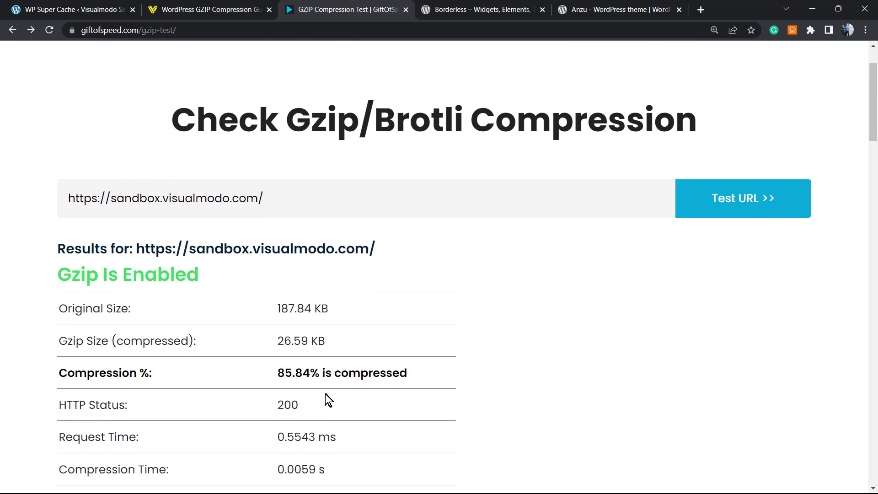
{"action": "scroll", "coordinate": [327, 400], "scroll_direction": "up", "scroll_amount": 1}
{"action": "scroll", "coordinate": [334, 346], "scroll_direction": "down", "scroll_amount": 2}
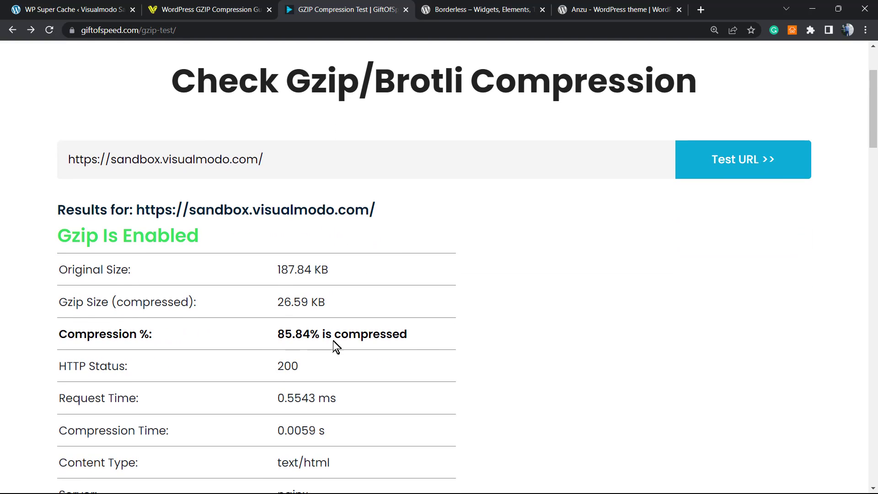
{"action": "triple_click", "coordinate": [332, 335]}
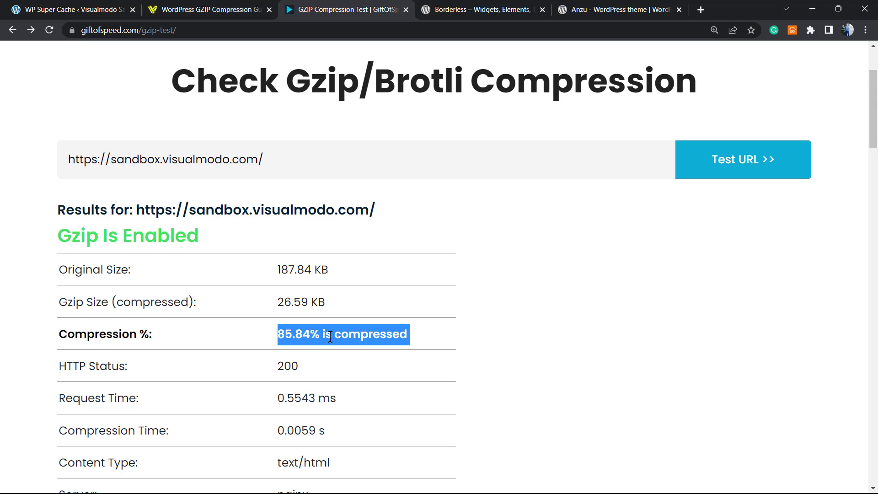
{"action": "scroll", "coordinate": [329, 337], "scroll_direction": "up", "scroll_amount": 2}
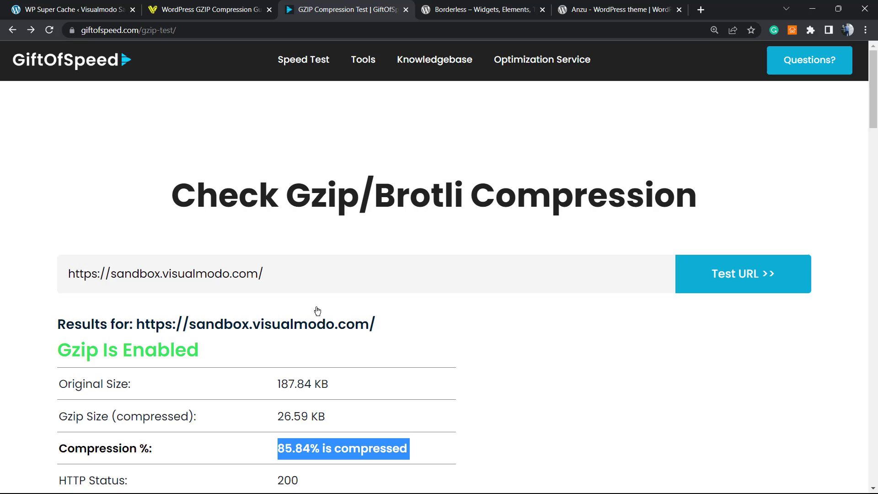
{"action": "left_click", "coordinate": [197, 9]}
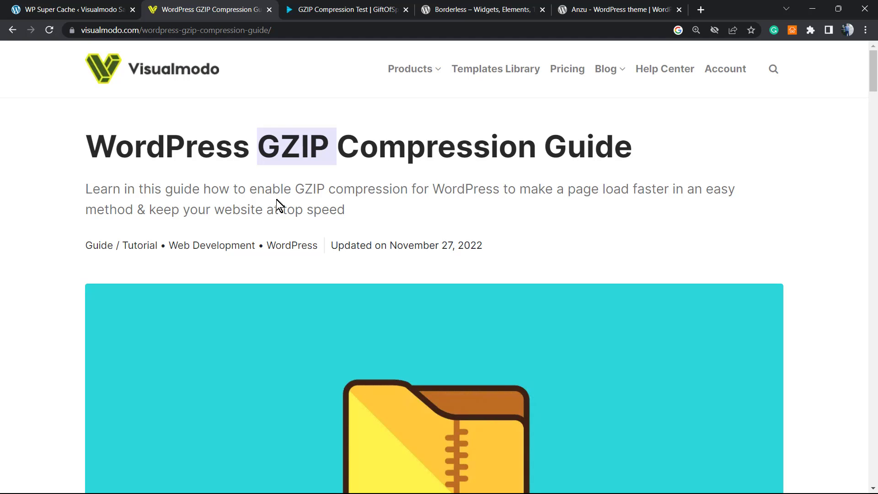
{"action": "left_click", "coordinate": [446, 10]}
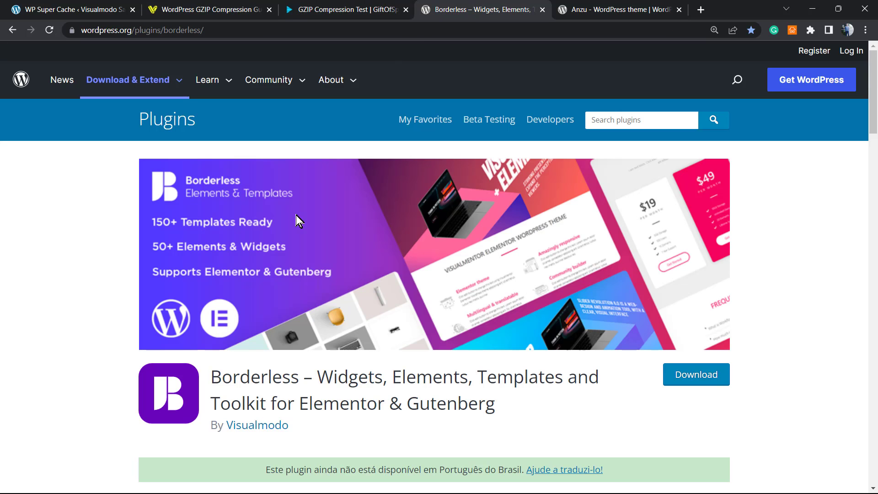
{"action": "double_click", "coordinate": [273, 374]}
{"action": "double_click", "coordinate": [358, 377]}
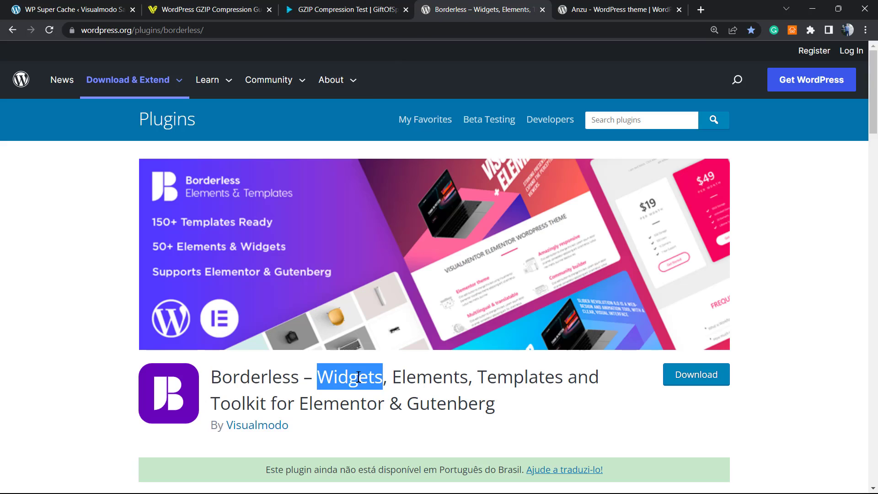
{"action": "double_click", "coordinate": [454, 377]}
{"action": "double_click", "coordinate": [512, 377]}
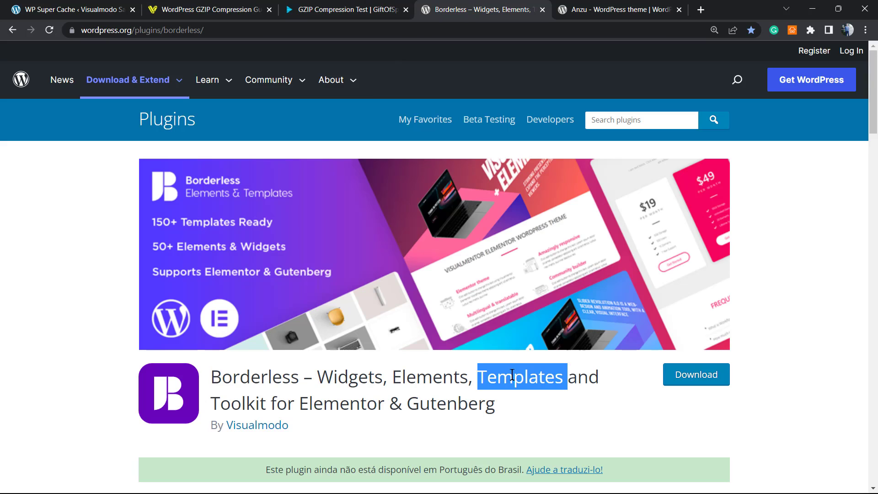
{"action": "double_click", "coordinate": [278, 405]}
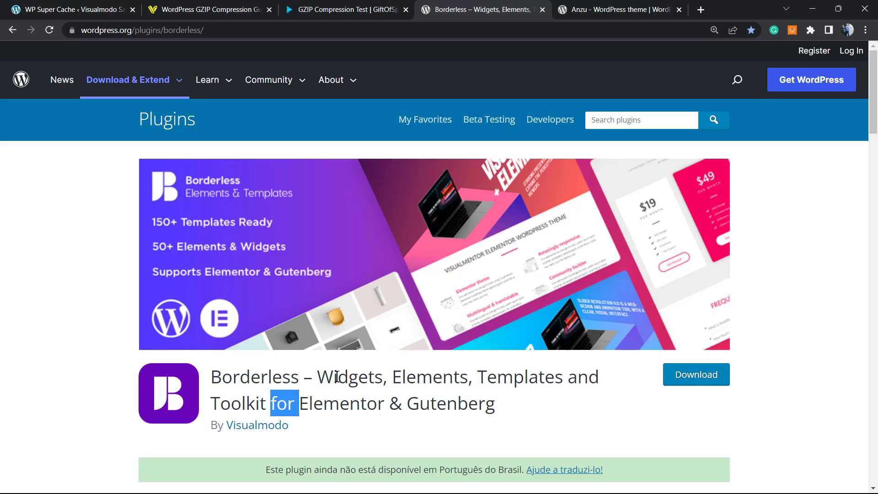
{"action": "left_click", "coordinate": [589, 9]}
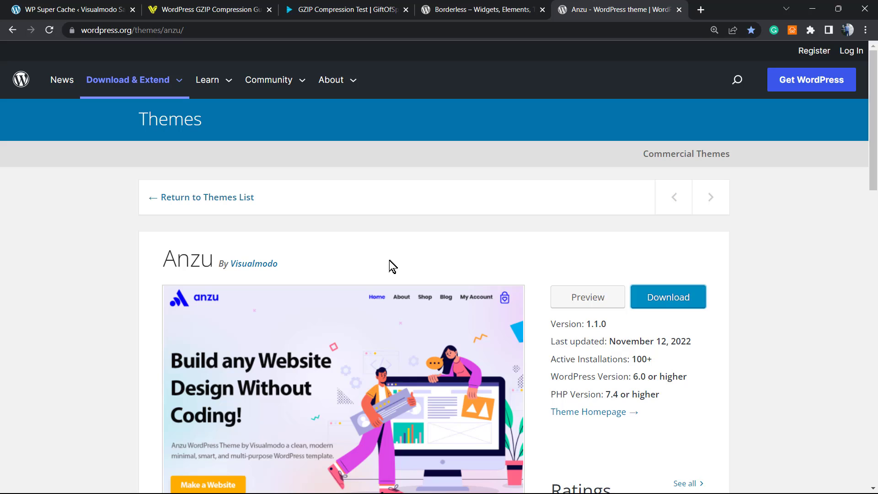
{"action": "double_click", "coordinate": [175, 261]}
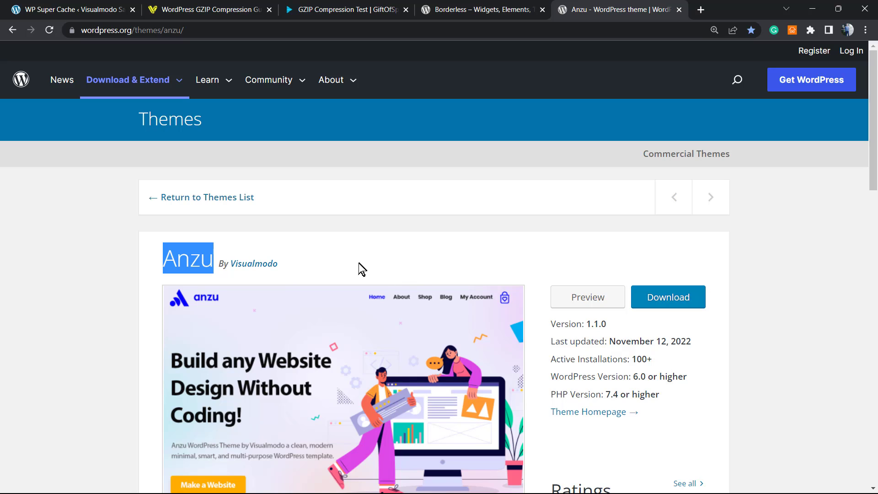
{"action": "left_click", "coordinate": [221, 9]}
{"action": "mouse_move", "coordinate": [414, 68]}
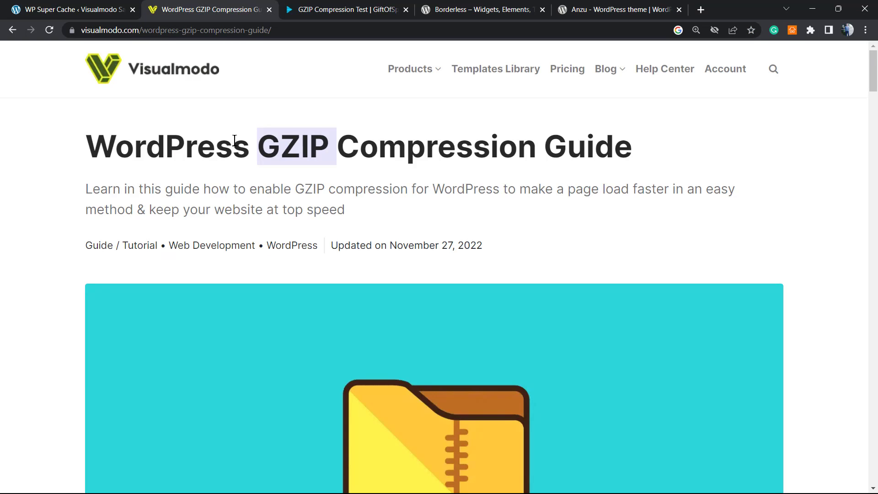
Open the Templates Library from the Visualmodo site header.
{"action": "left_click", "coordinate": [478, 69]}
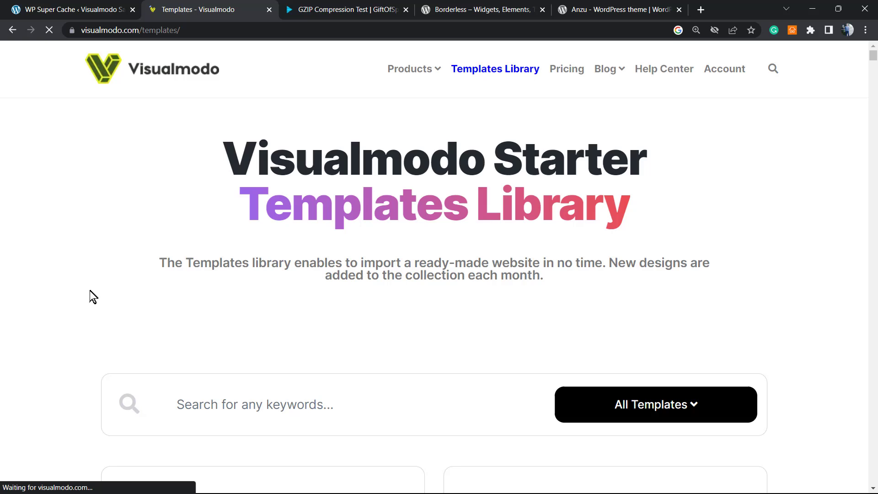
{"action": "scroll", "coordinate": [68, 300], "scroll_direction": "down", "scroll_amount": 2}
{"action": "scroll", "coordinate": [66, 291], "scroll_direction": "down", "scroll_amount": 2}
{"action": "scroll", "coordinate": [63, 291], "scroll_direction": "down", "scroll_amount": 4}
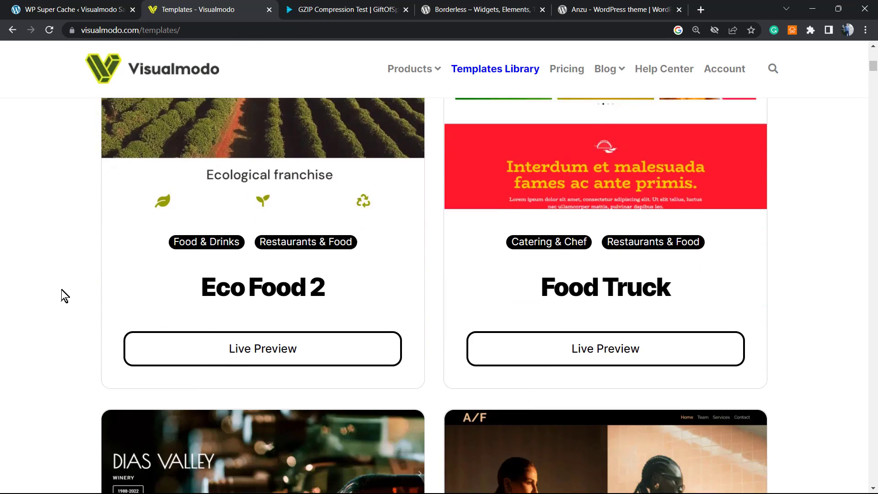
{"action": "scroll", "coordinate": [61, 291], "scroll_direction": "down", "scroll_amount": 2}
{"action": "scroll", "coordinate": [61, 291], "scroll_direction": "down", "scroll_amount": 2}
{"action": "scroll", "coordinate": [61, 291], "scroll_direction": "down", "scroll_amount": 2}
{"action": "scroll", "coordinate": [61, 292], "scroll_direction": "down", "scroll_amount": 3}
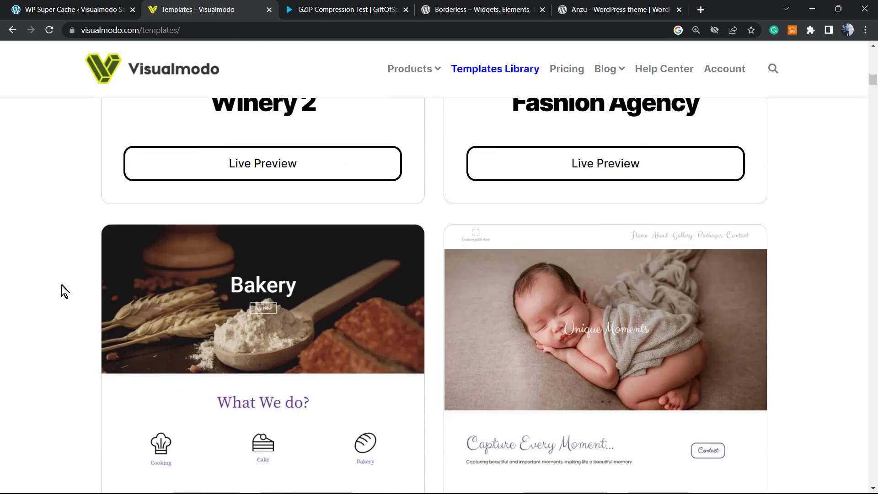
{"action": "scroll", "coordinate": [61, 292], "scroll_direction": "down", "scroll_amount": 1}
{"action": "scroll", "coordinate": [62, 285], "scroll_direction": "down", "scroll_amount": 3}
{"action": "scroll", "coordinate": [61, 284], "scroll_direction": "down", "scroll_amount": 2}
{"action": "scroll", "coordinate": [61, 284], "scroll_direction": "down", "scroll_amount": 3}
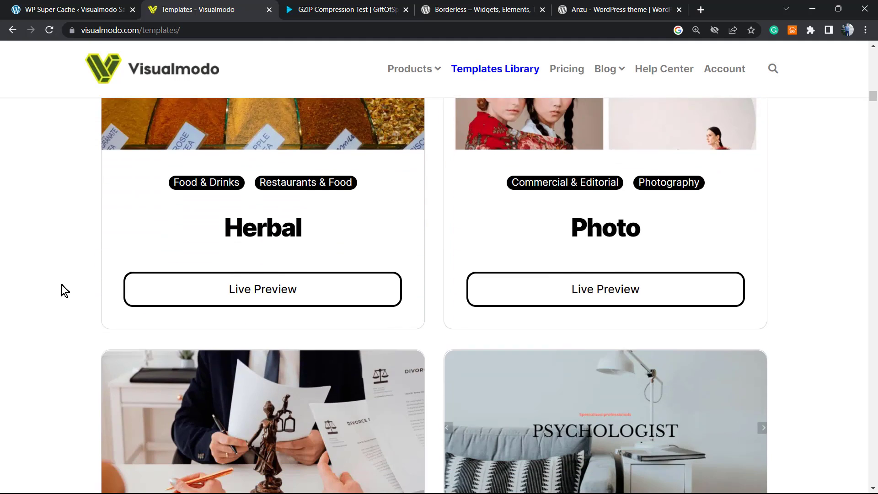
{"action": "scroll", "coordinate": [61, 285], "scroll_direction": "down", "scroll_amount": 3}
{"action": "scroll", "coordinate": [62, 291], "scroll_direction": "down", "scroll_amount": 1}
{"action": "scroll", "coordinate": [61, 292], "scroll_direction": "down", "scroll_amount": 3}
{"action": "scroll", "coordinate": [61, 291], "scroll_direction": "down", "scroll_amount": 3}
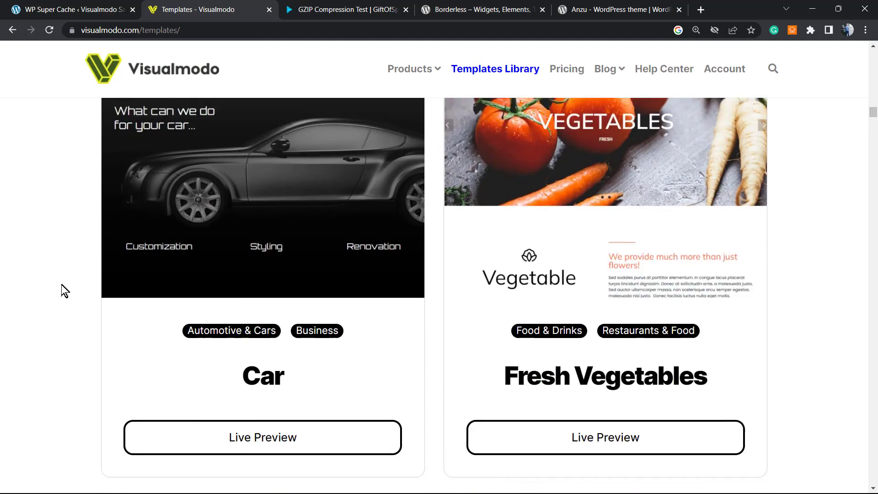
{"action": "scroll", "coordinate": [62, 291], "scroll_direction": "down", "scroll_amount": 2}
{"action": "scroll", "coordinate": [61, 290], "scroll_direction": "down", "scroll_amount": 1}
{"action": "scroll", "coordinate": [62, 291], "scroll_direction": "down", "scroll_amount": 2}
{"action": "scroll", "coordinate": [61, 290], "scroll_direction": "down", "scroll_amount": 2}
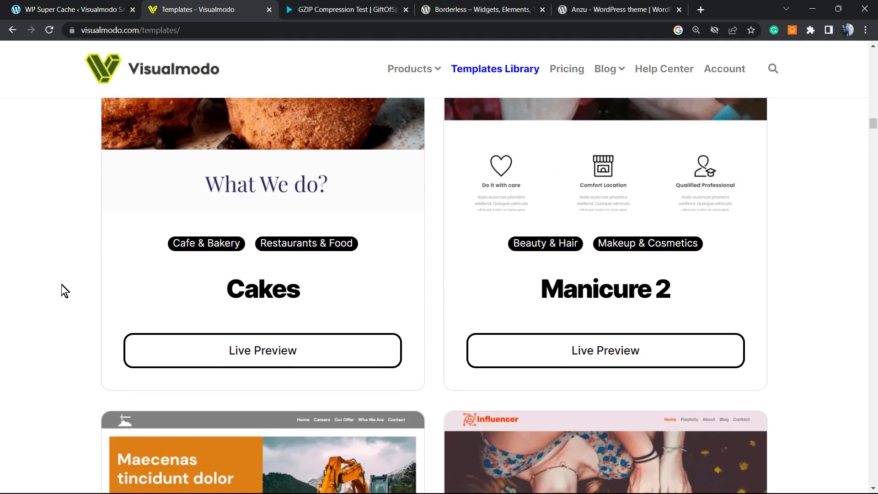
{"action": "scroll", "coordinate": [61, 291], "scroll_direction": "down", "scroll_amount": 3}
{"action": "scroll", "coordinate": [61, 291], "scroll_direction": "down", "scroll_amount": 2}
{"action": "scroll", "coordinate": [61, 291], "scroll_direction": "down", "scroll_amount": 3}
{"action": "scroll", "coordinate": [61, 290], "scroll_direction": "down", "scroll_amount": 2}
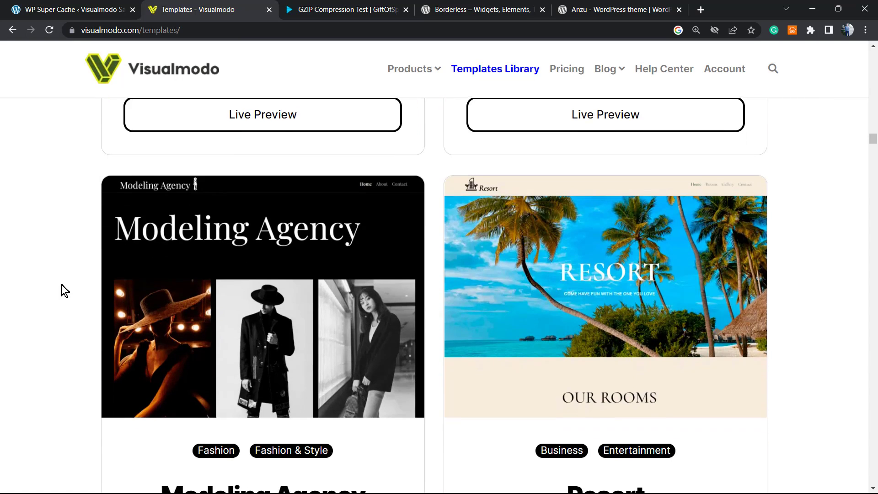
{"action": "scroll", "coordinate": [61, 291], "scroll_direction": "down", "scroll_amount": 3}
{"action": "scroll", "coordinate": [60, 291], "scroll_direction": "down", "scroll_amount": 2}
{"action": "scroll", "coordinate": [61, 290], "scroll_direction": "down", "scroll_amount": 1}
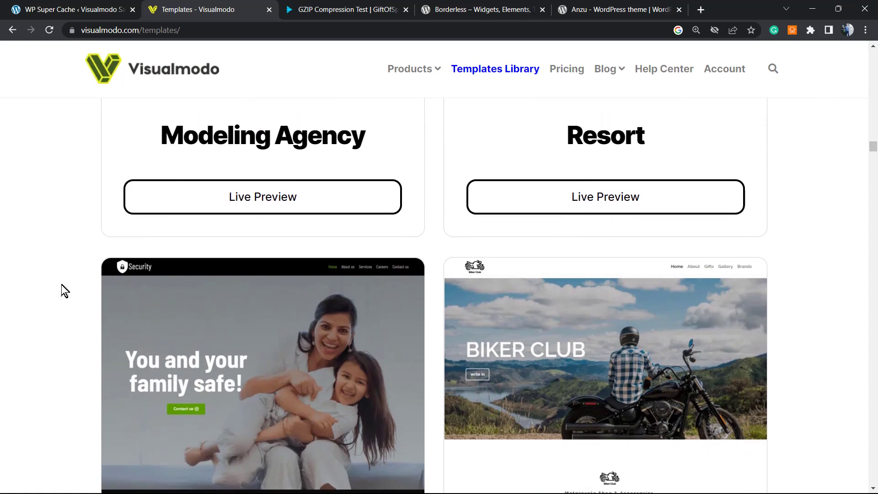
{"action": "scroll", "coordinate": [61, 291], "scroll_direction": "down", "scroll_amount": 3}
{"action": "scroll", "coordinate": [62, 291], "scroll_direction": "down", "scroll_amount": 3}
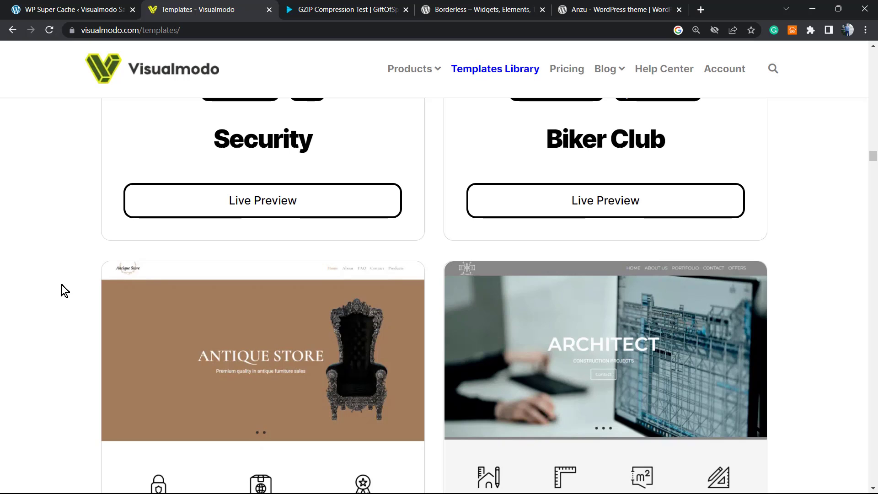
{"action": "scroll", "coordinate": [197, 277], "scroll_direction": "down", "scroll_amount": 1}
{"action": "scroll", "coordinate": [198, 272], "scroll_direction": "down", "scroll_amount": 3}
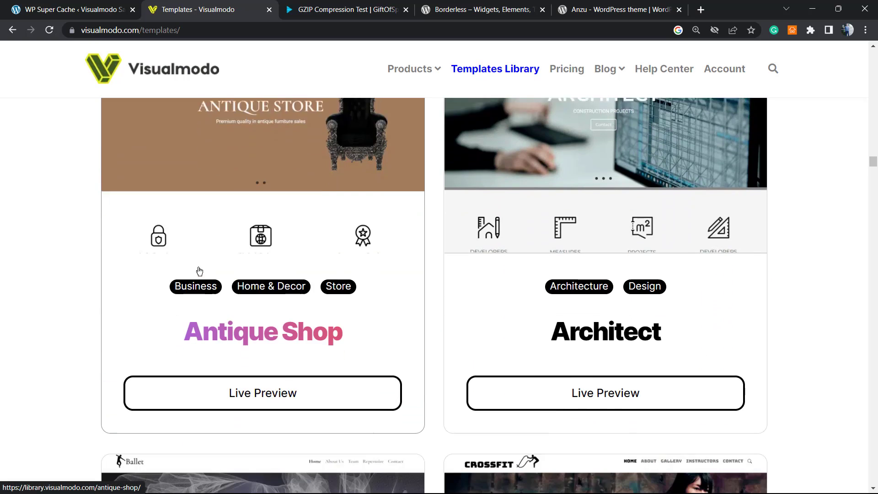
{"action": "scroll", "coordinate": [206, 275], "scroll_direction": "down", "scroll_amount": 4}
{"action": "scroll", "coordinate": [211, 278], "scroll_direction": "down", "scroll_amount": 2}
{"action": "scroll", "coordinate": [216, 278], "scroll_direction": "down", "scroll_amount": 3}
{"action": "scroll", "coordinate": [219, 280], "scroll_direction": "down", "scroll_amount": 1}
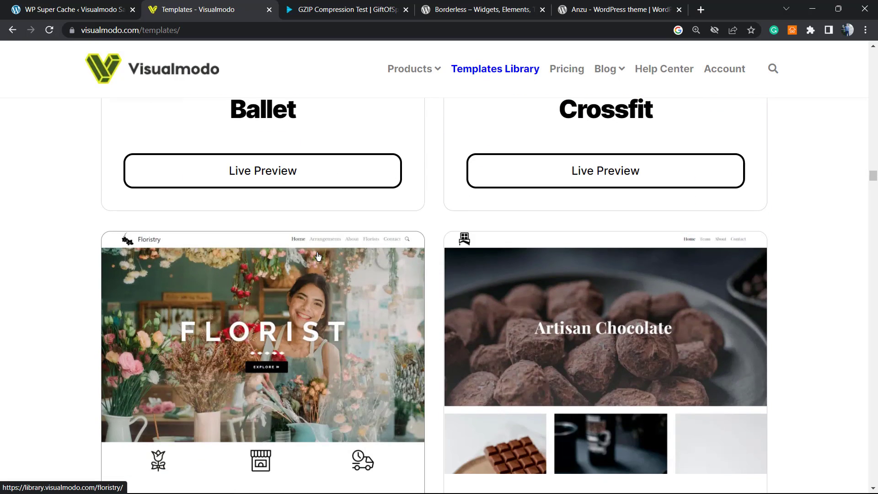